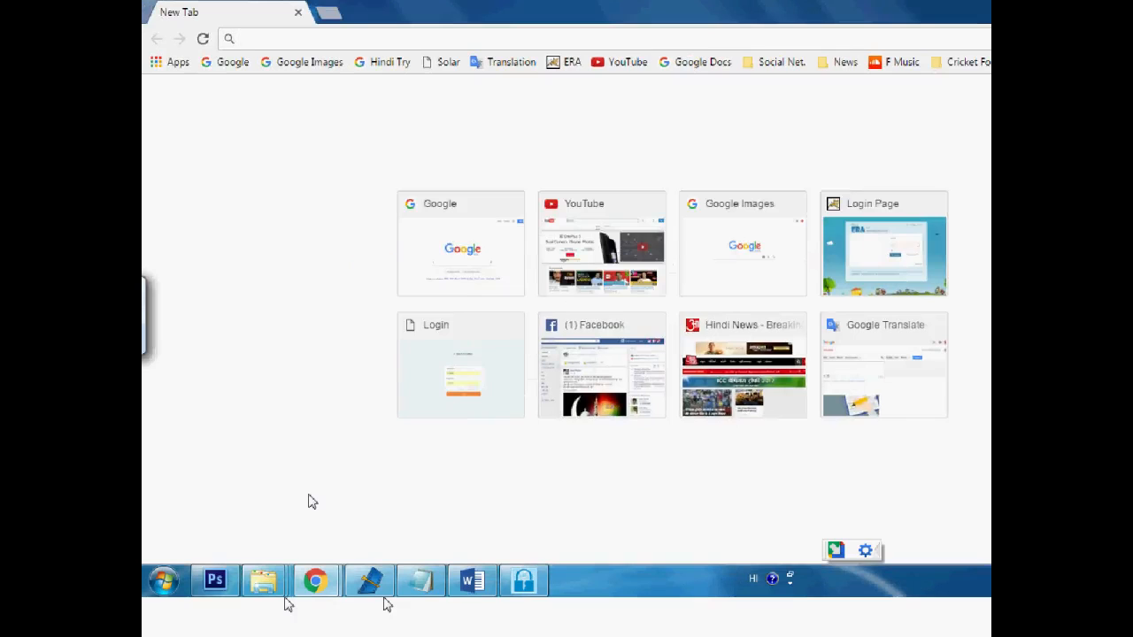
- Search Google for "pay electric bill online" and open the View/Pay Bill - MAHADISCOM result
{"action": "left_click", "coordinate": [233, 64]}
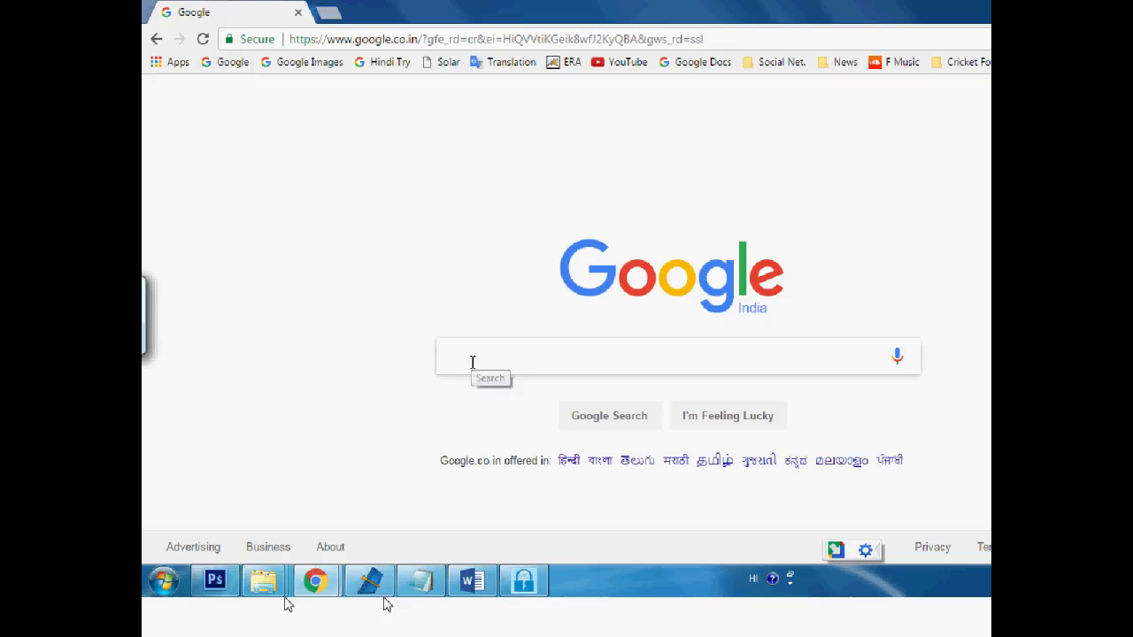
{"action": "type", "text": "पे इलेक्ट्रिसिटी"}
{"action": "key", "text": "ctrl+a"}
{"action": "type", "text": "pay"}
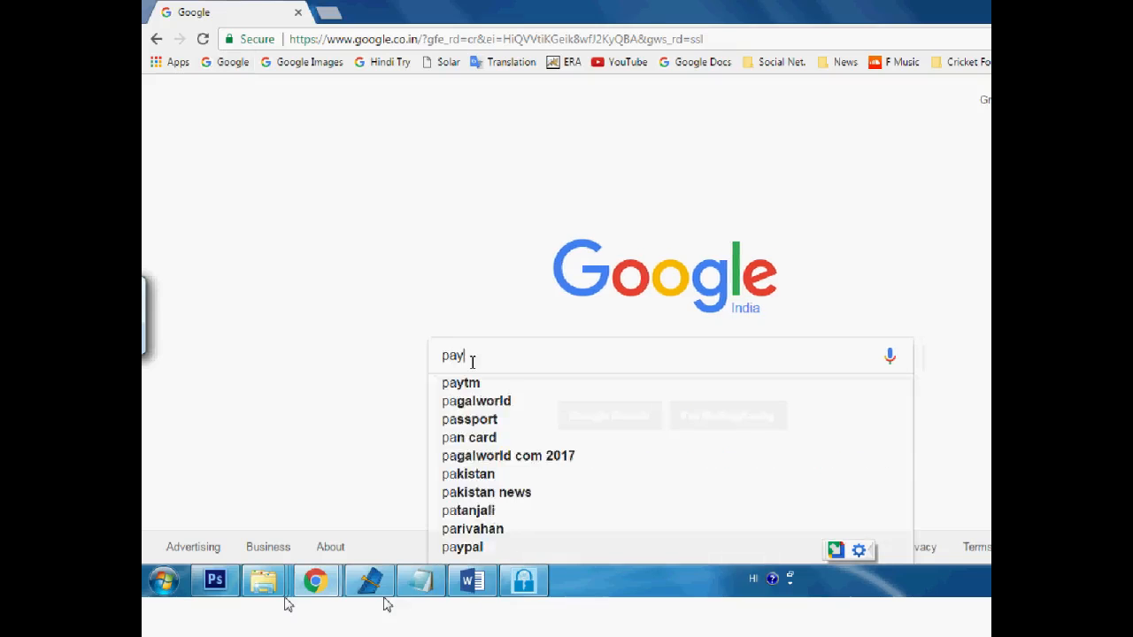
{"action": "type", "text": " elect"}
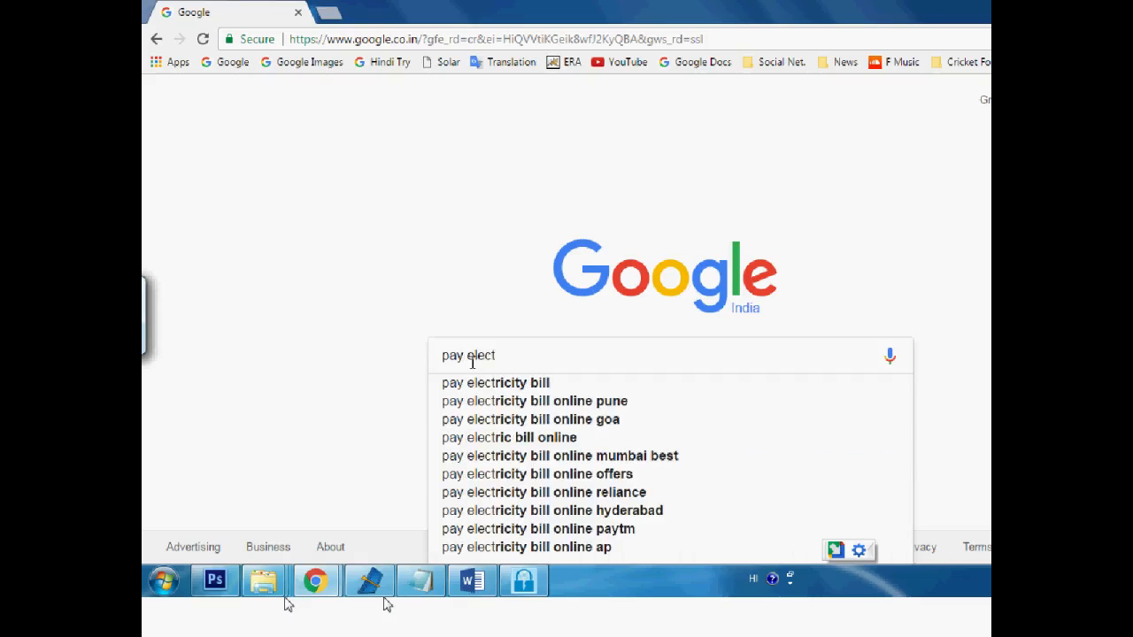
{"action": "left_click", "coordinate": [600, 438]}
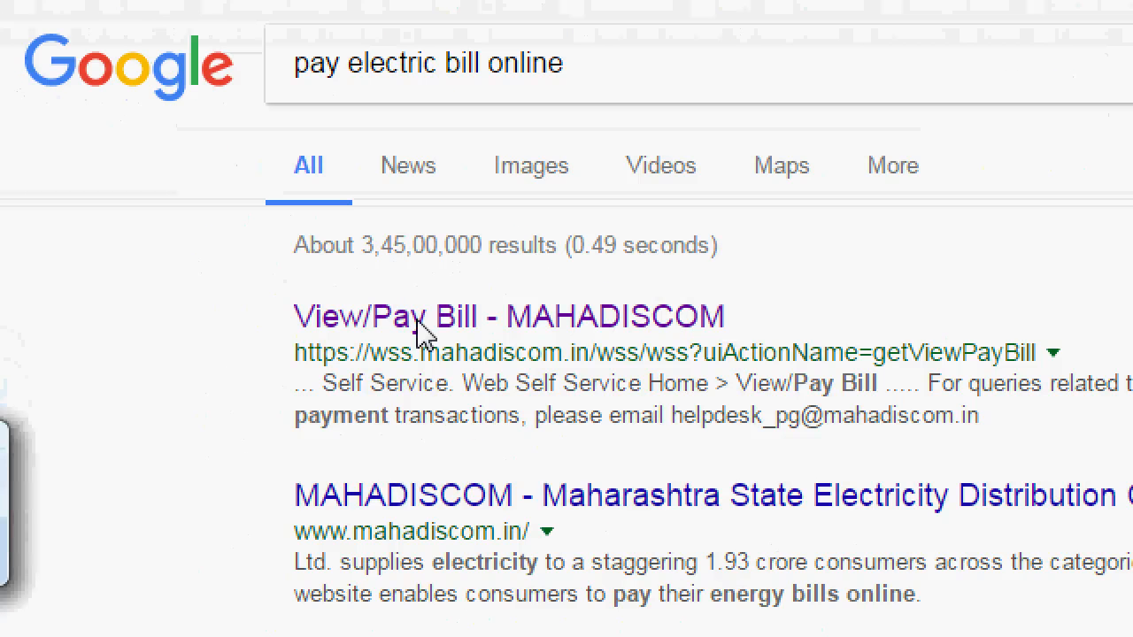
{"action": "left_click", "coordinate": [534, 329]}
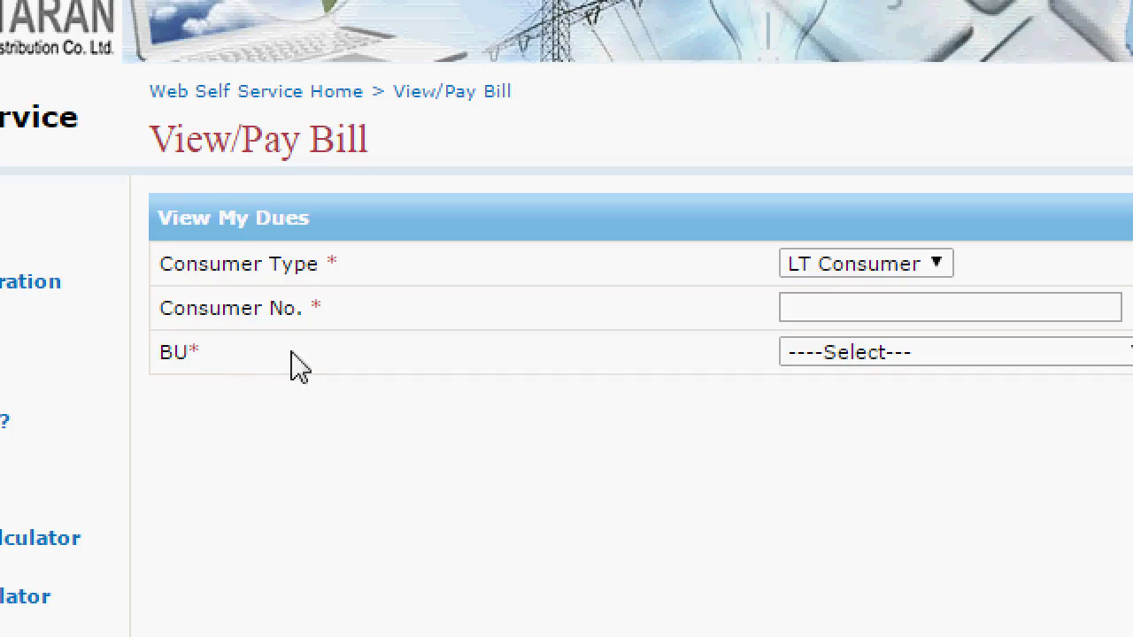
- Submit the consumer number with BU 5568 DEOPUR to retrieve the dues, and proceed to making the payment
{"action": "left_click", "coordinate": [844, 313]}
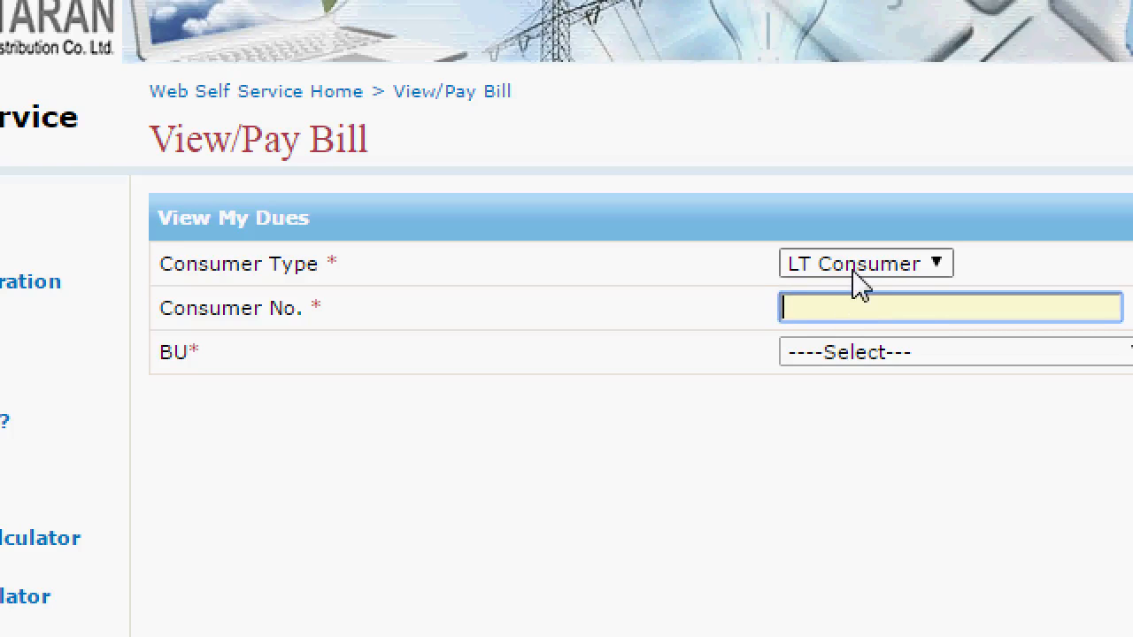
{"action": "key", "text": "ctrl+v"}
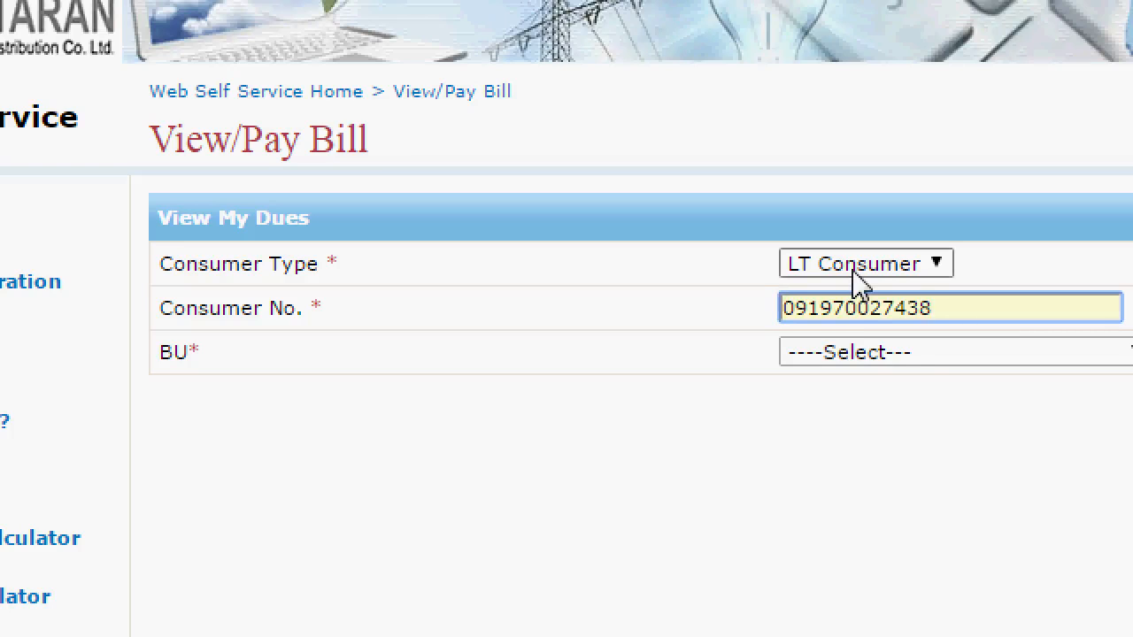
{"action": "left_click", "coordinate": [894, 359]}
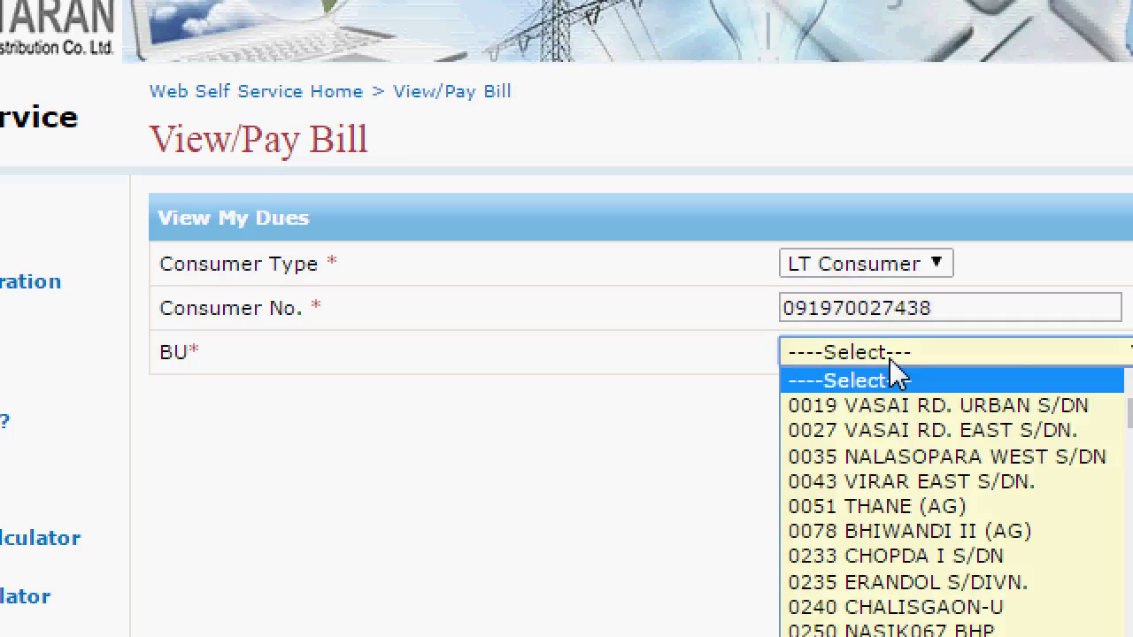
{"action": "type", "text": "5568 DEOPUR"}
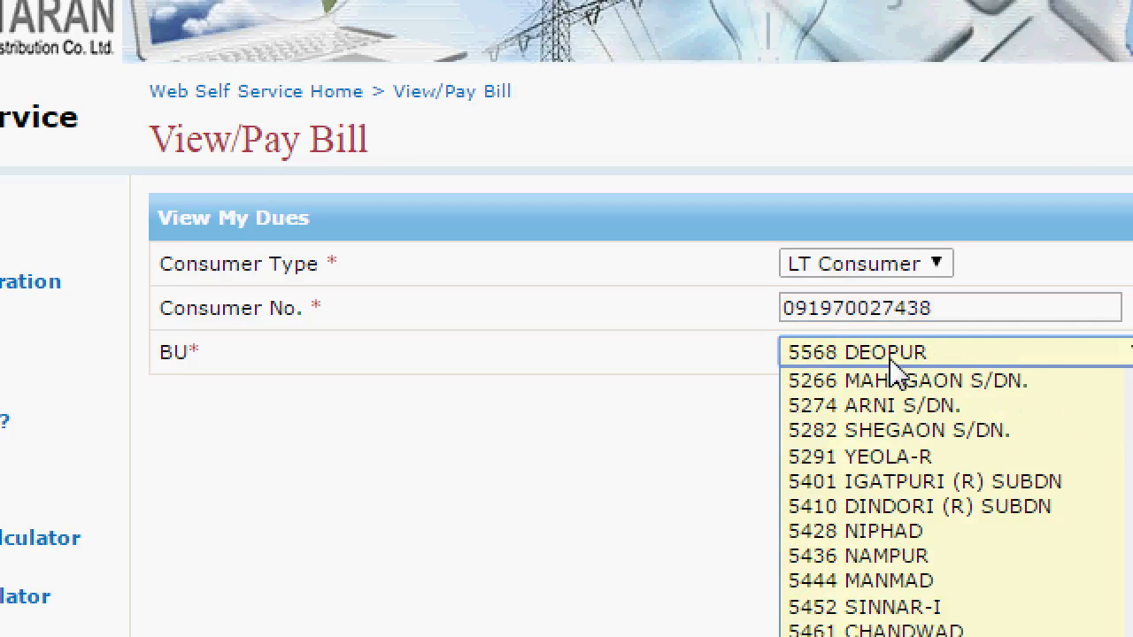
{"action": "key", "text": "Return"}
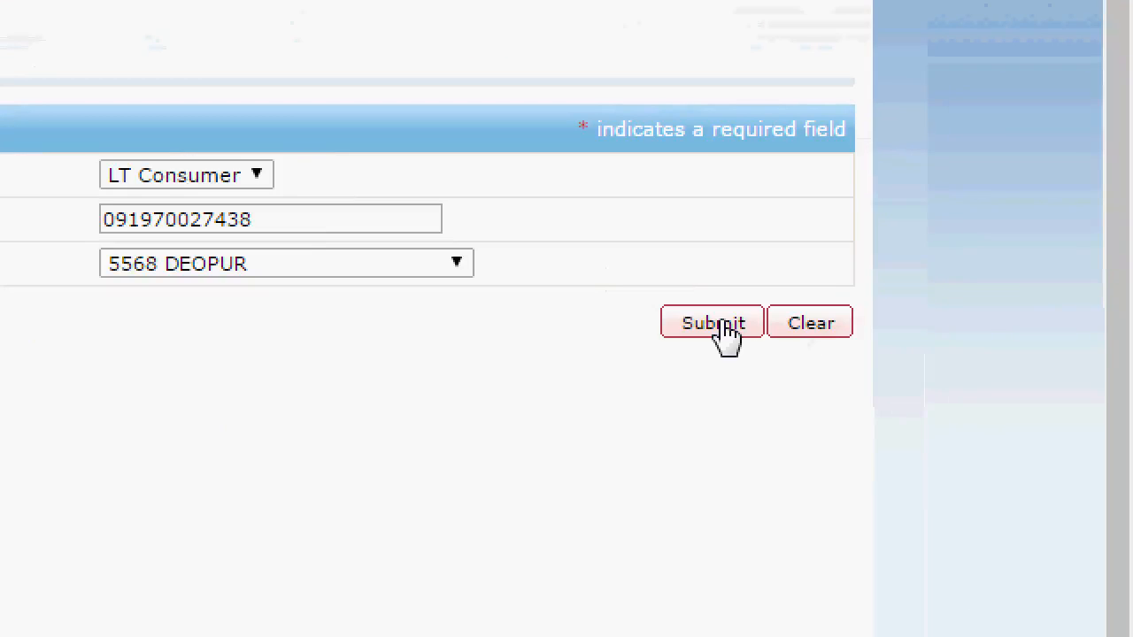
{"action": "left_click", "coordinate": [723, 335]}
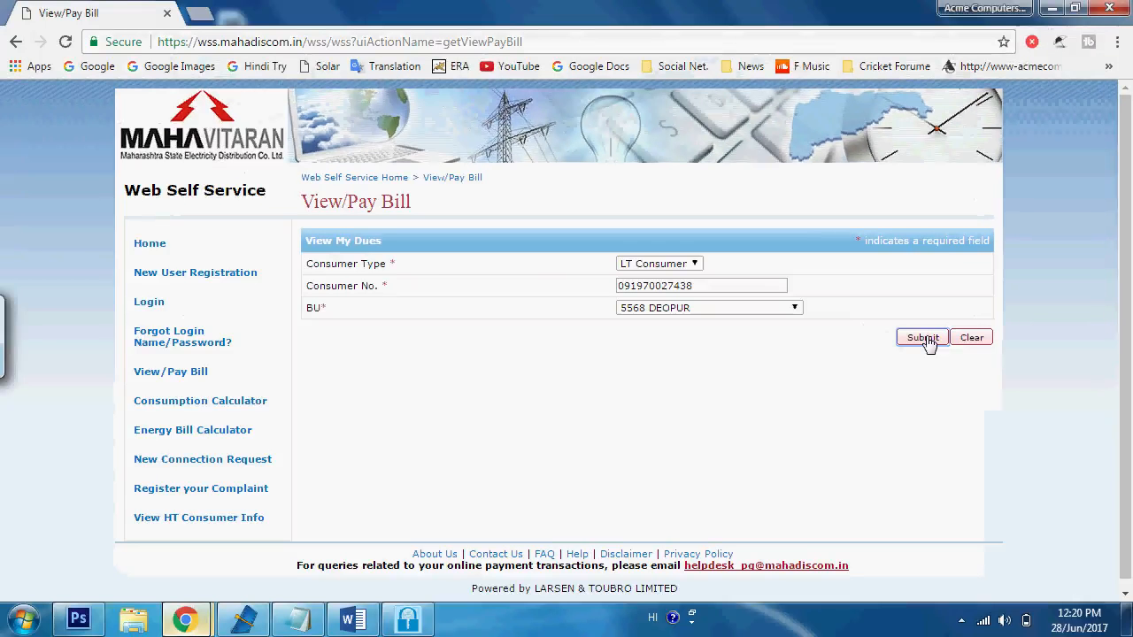
{"action": "left_click", "coordinate": [923, 339]}
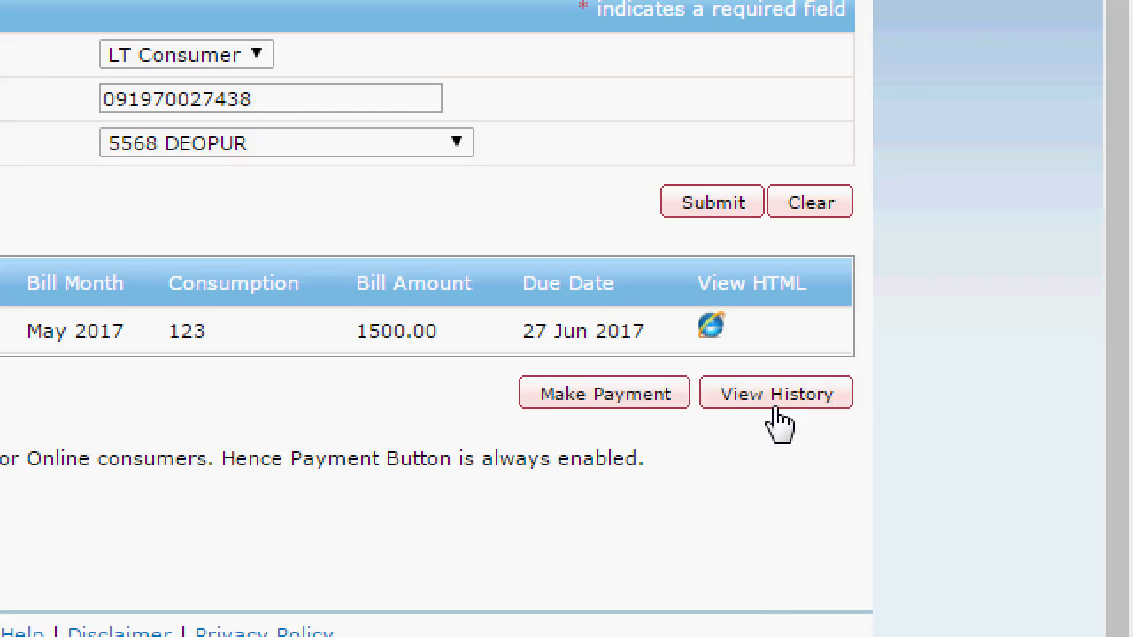
{"action": "left_click", "coordinate": [613, 399]}
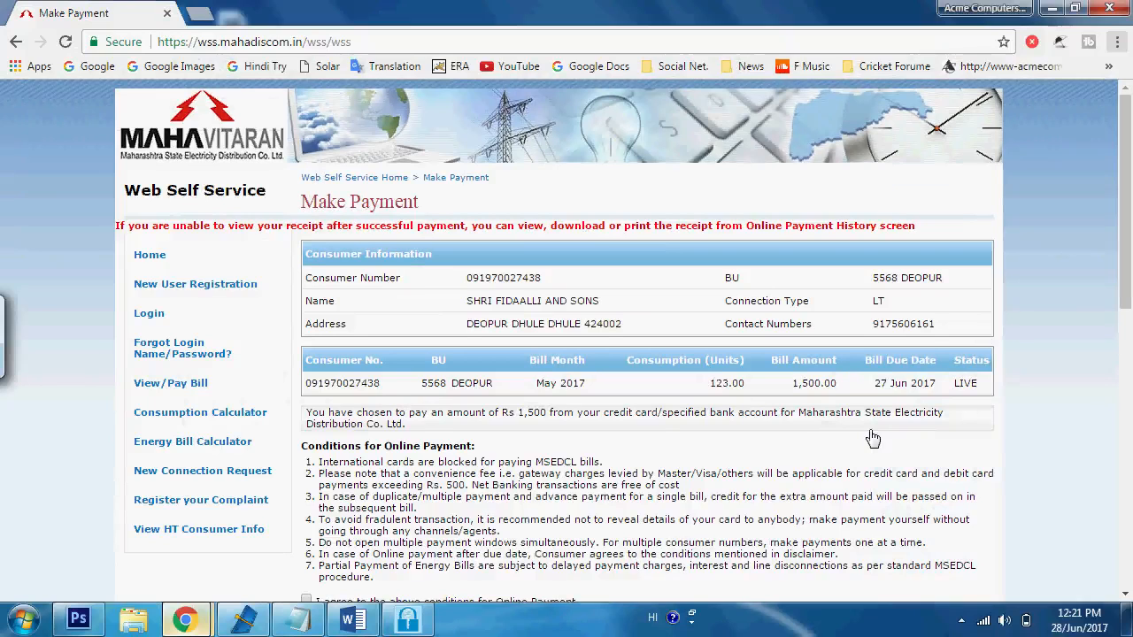
- Review the consumer's name, address, contact details and current bill on the Make Payment page
{"action": "scroll", "coordinate": [567, 371], "scroll_direction": "down", "scroll_amount": 2}
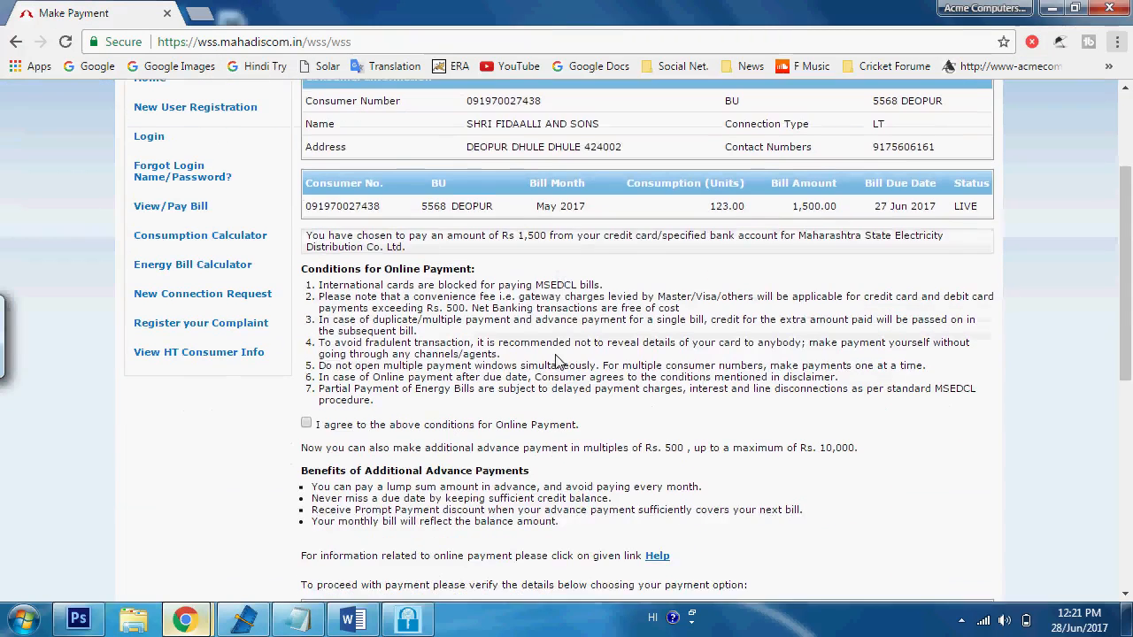
{"action": "scroll", "coordinate": [556, 363], "scroll_direction": "up", "scroll_amount": 2}
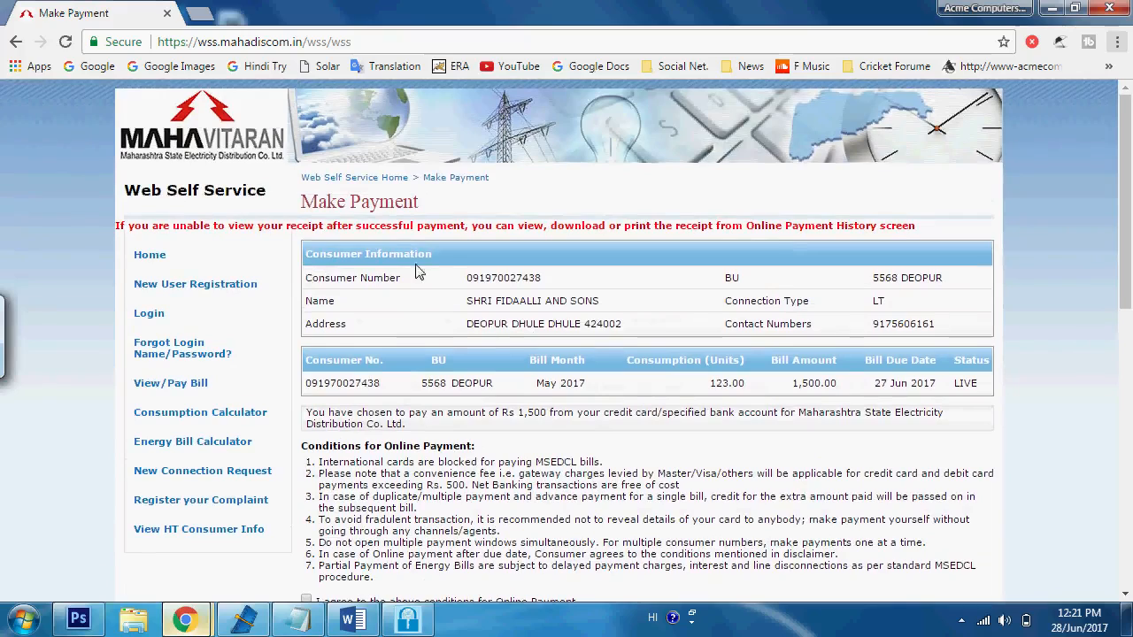
{"action": "left_click_drag", "start_coordinate": [469, 305], "coordinate": [598, 307]}
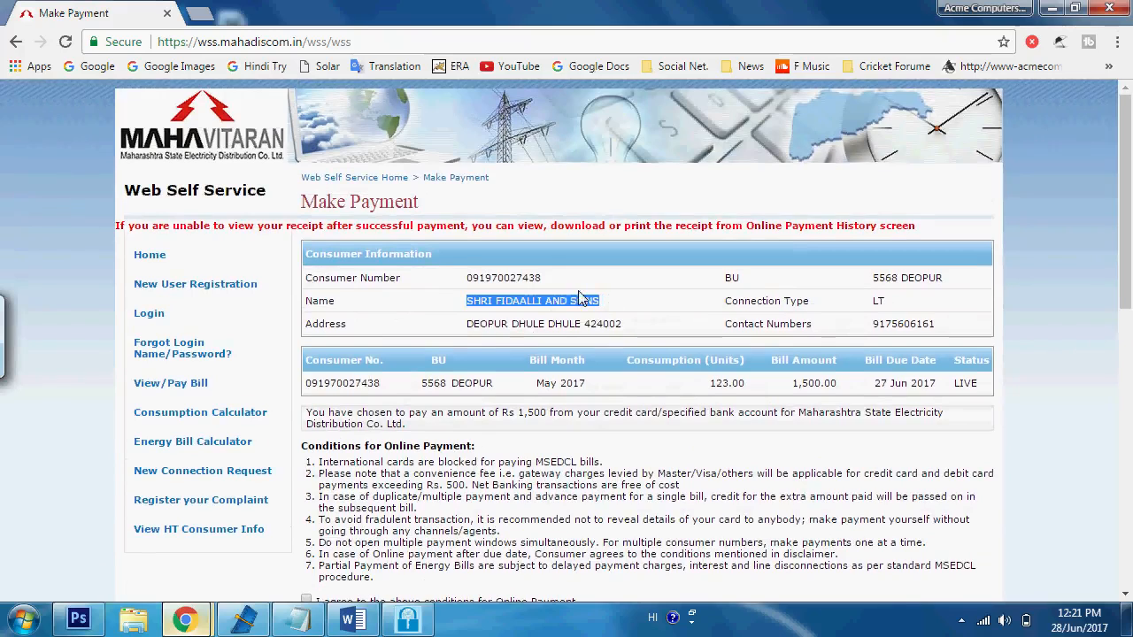
{"action": "left_click", "coordinate": [574, 304]}
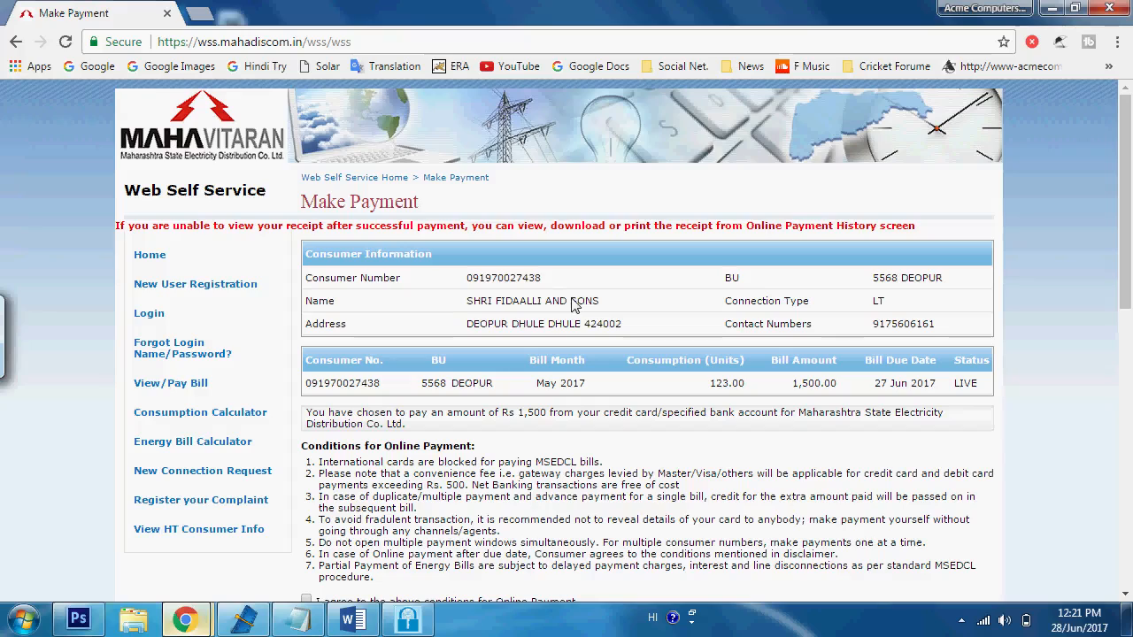
{"action": "left_click_drag", "start_coordinate": [468, 303], "coordinate": [619, 295]}
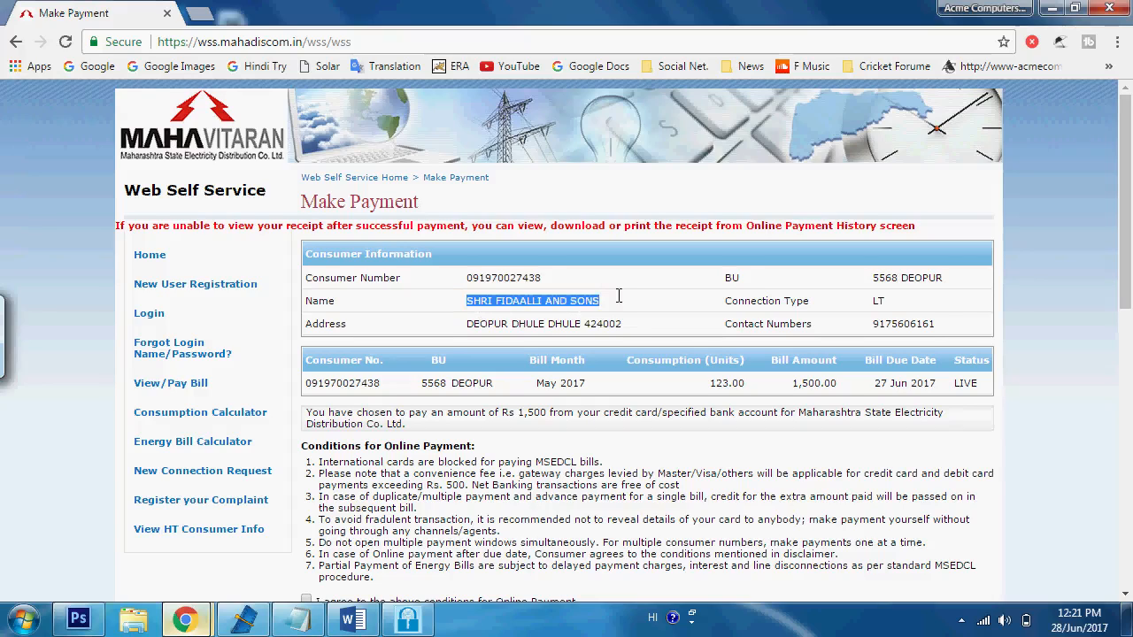
{"action": "left_click", "coordinate": [501, 328]}
{"action": "left_click_drag", "start_coordinate": [464, 325], "coordinate": [801, 318]}
{"action": "left_click", "coordinate": [896, 299]}
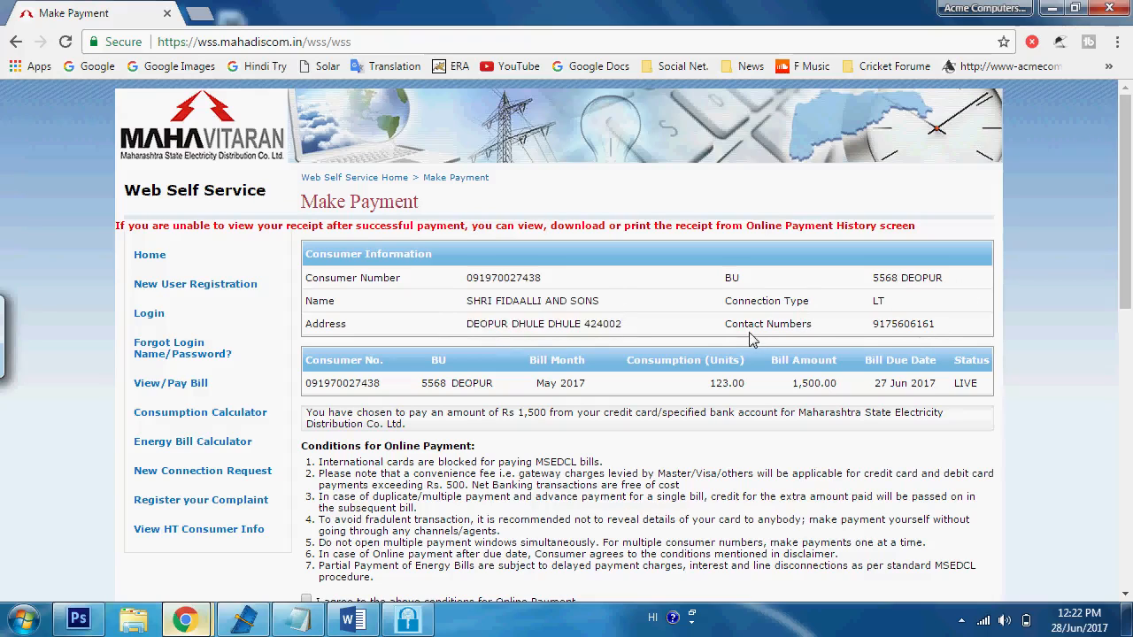
{"action": "scroll", "coordinate": [807, 351], "scroll_direction": "down", "scroll_amount": 1}
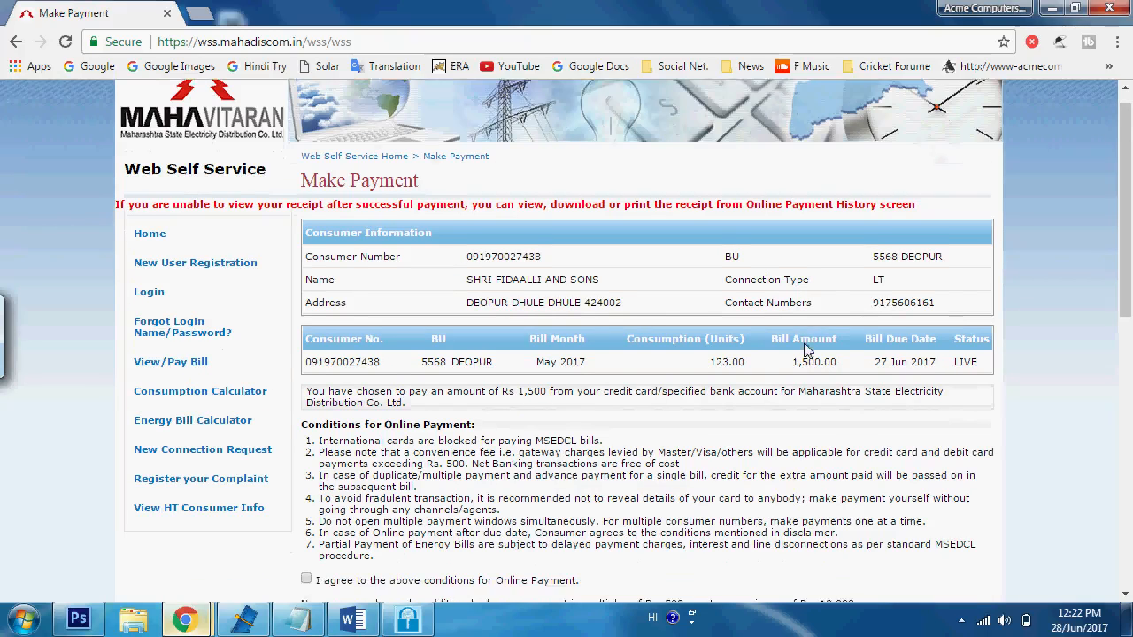
{"action": "scroll", "coordinate": [807, 351], "scroll_direction": "down", "scroll_amount": 1}
{"action": "scroll", "coordinate": [807, 351], "scroll_direction": "up", "scroll_amount": 2}
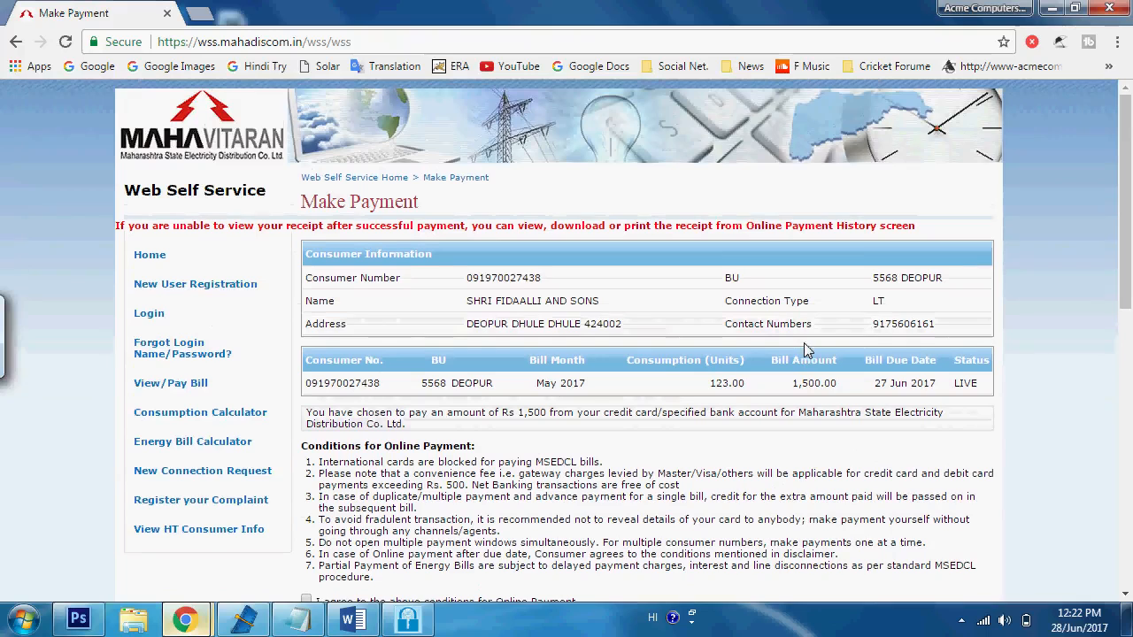
{"action": "scroll", "coordinate": [1130, 225], "scroll_direction": "down", "scroll_amount": 1}
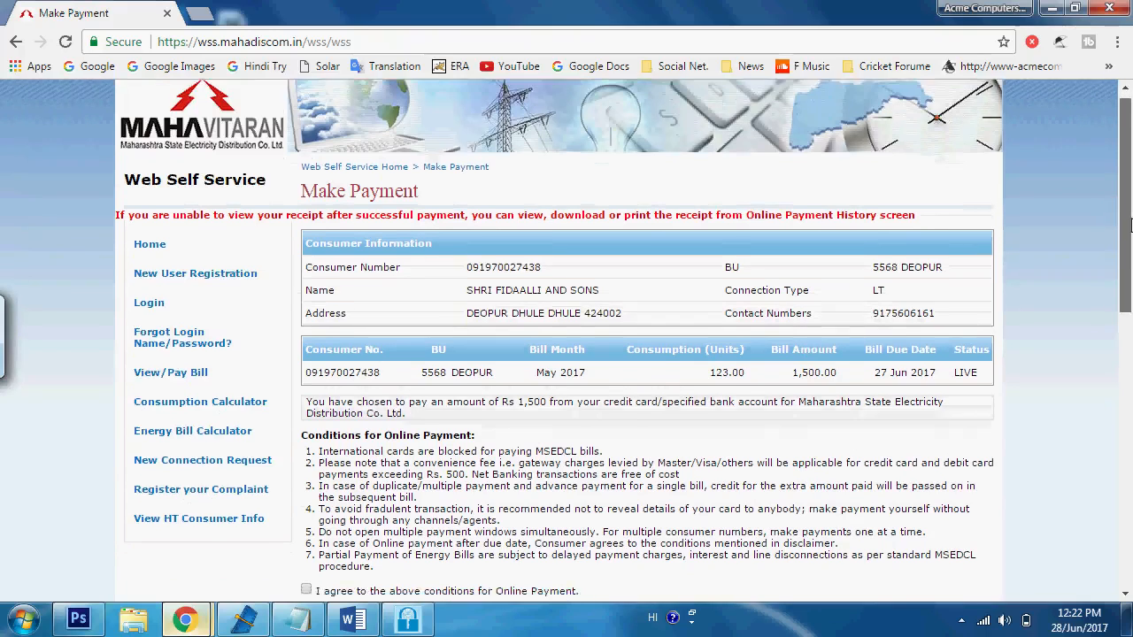
- Agree to the conditions for online payment and choose Bill as the payment type in the bill details
{"action": "scroll", "coordinate": [1130, 226], "scroll_direction": "down", "scroll_amount": 5}
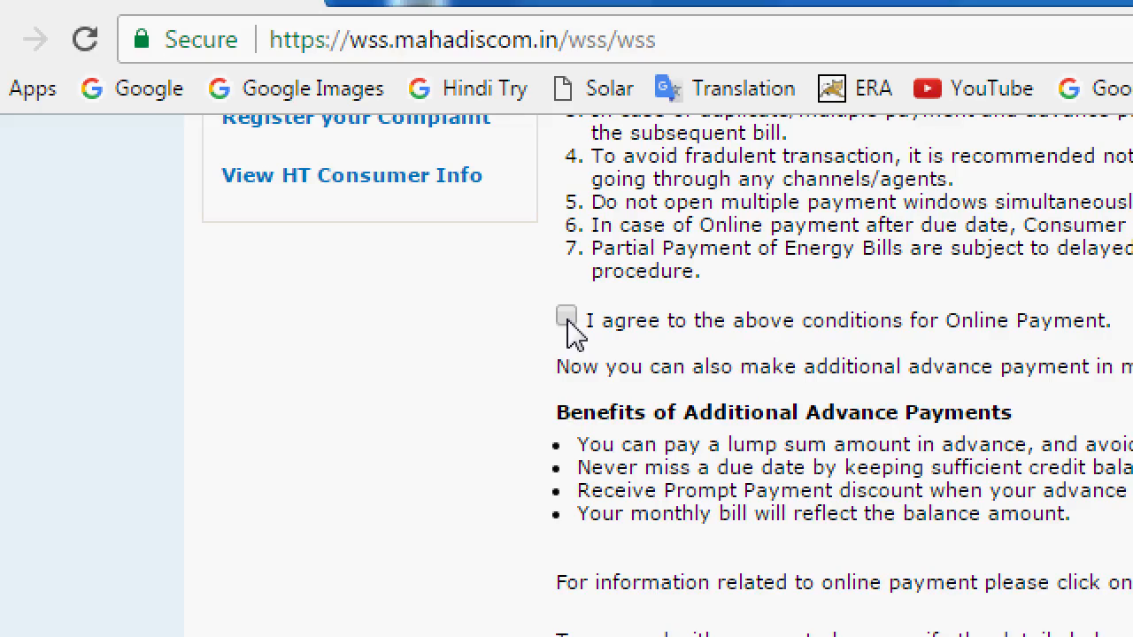
{"action": "left_click", "coordinate": [567, 320]}
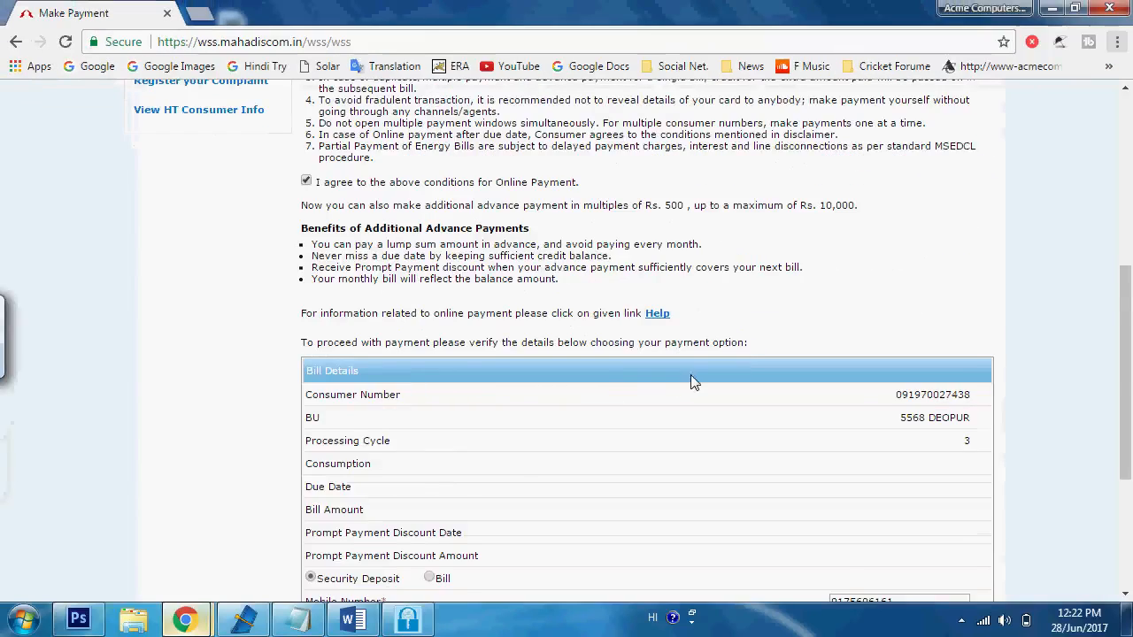
{"action": "scroll", "coordinate": [750, 387], "scroll_direction": "down", "scroll_amount": 1}
{"action": "scroll", "coordinate": [749, 387], "scroll_direction": "down", "scroll_amount": 2}
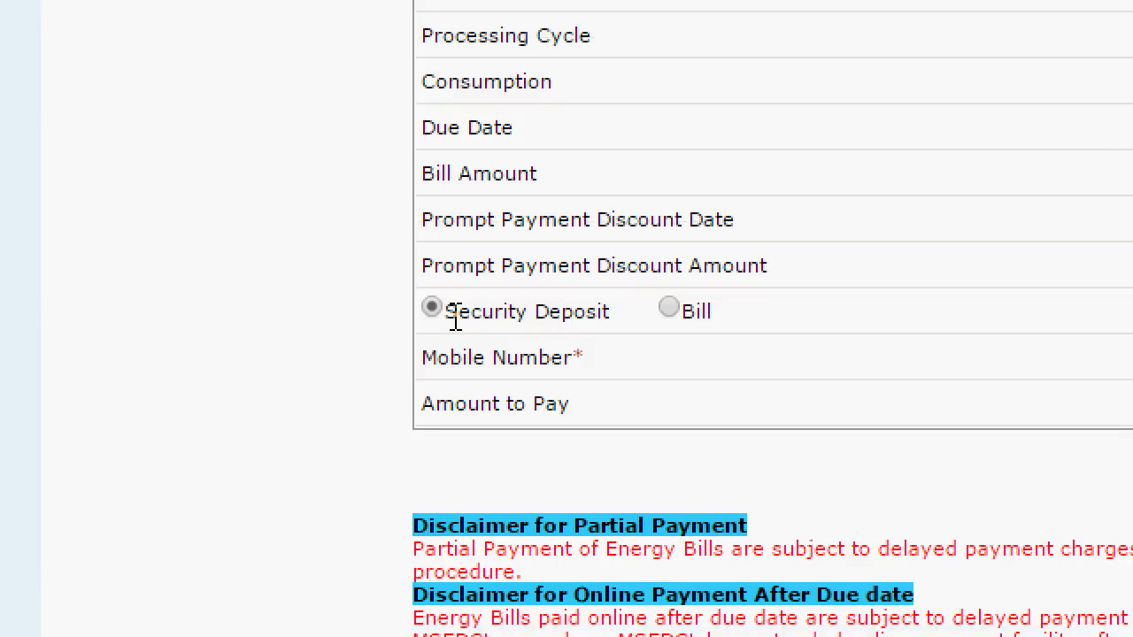
{"action": "left_click", "coordinate": [675, 314]}
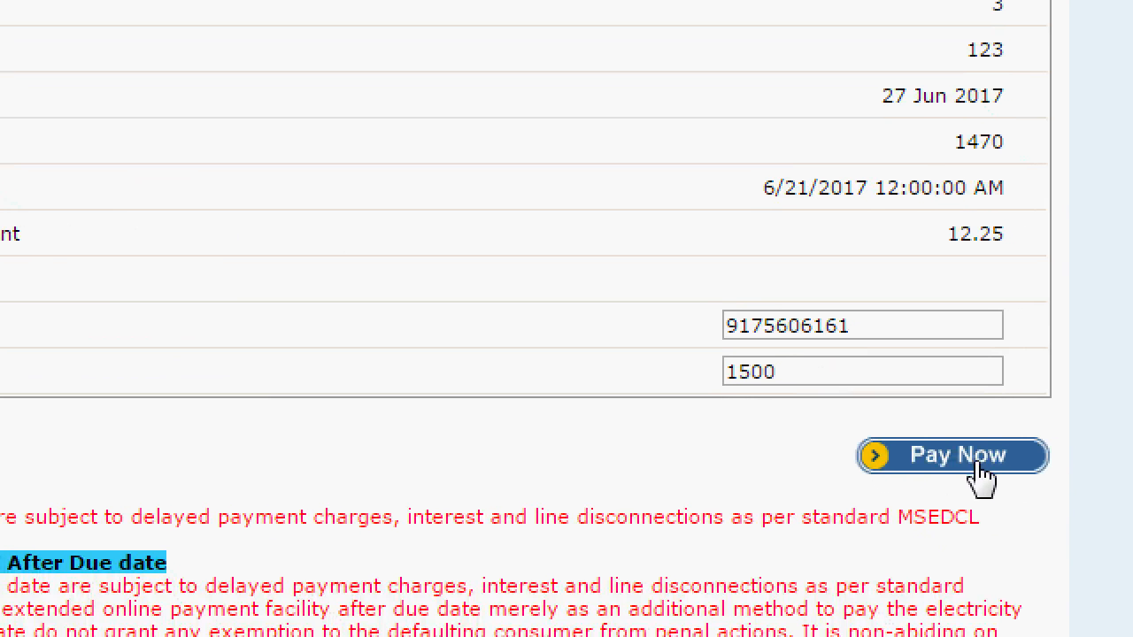
- Submit and confirm the Rs. 1500 bill payment, and choose Internet Banking as the payment mode
{"action": "left_click", "coordinate": [960, 461]}
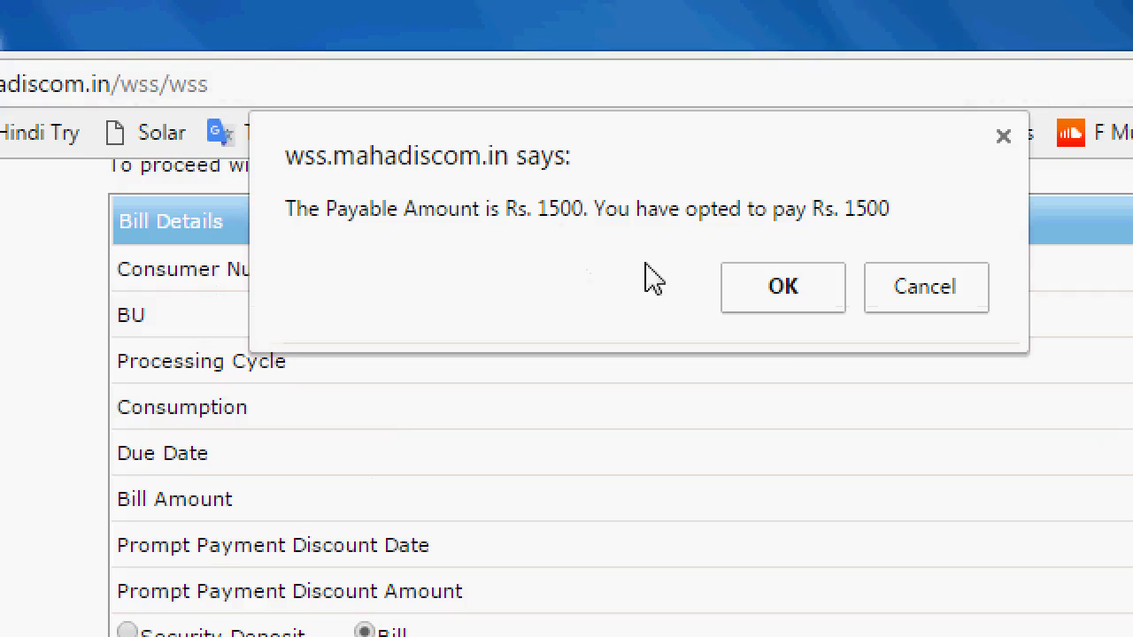
{"action": "left_click", "coordinate": [763, 301]}
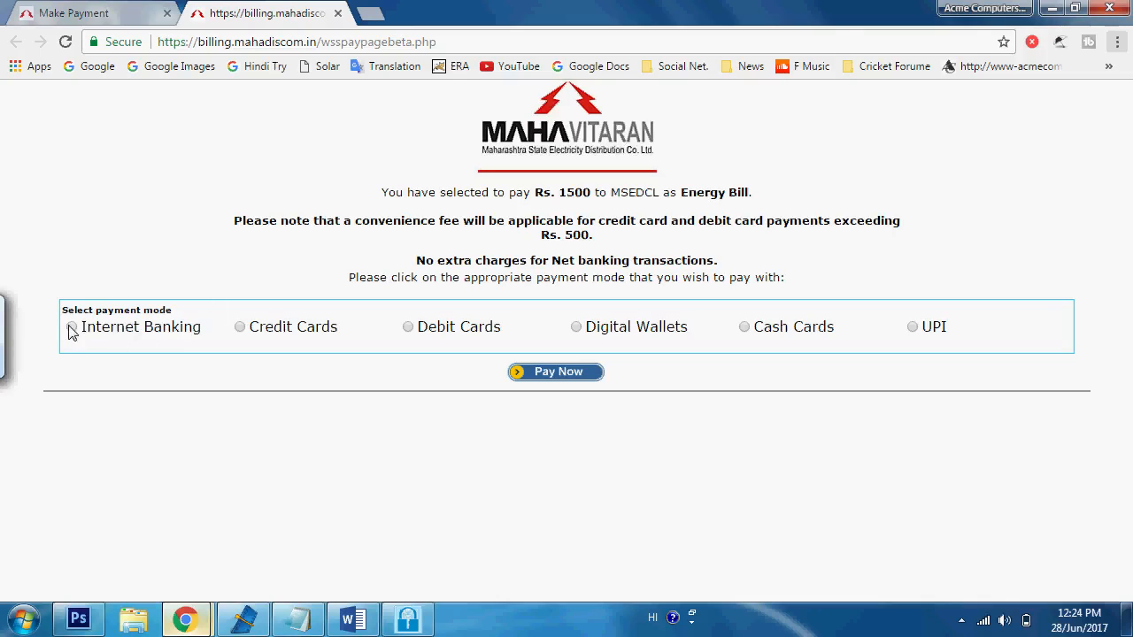
{"action": "left_click", "coordinate": [142, 324]}
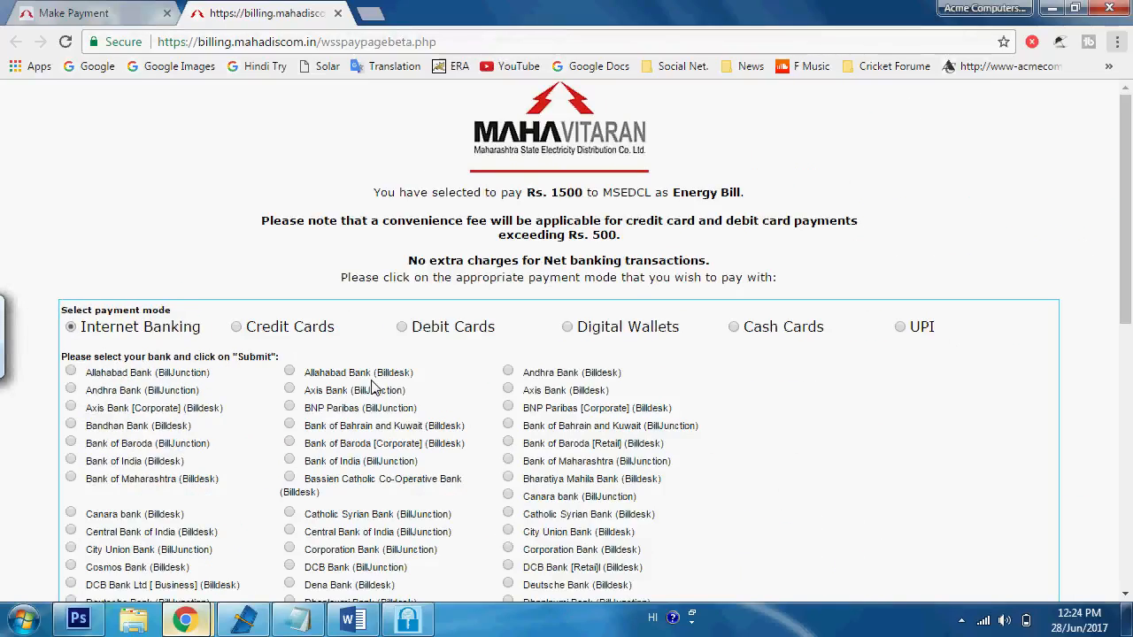
- Proceed to pay with Bank of Maharashtra (Billdesk) and open the bank's Retail net banking login
{"action": "scroll", "coordinate": [387, 372], "scroll_direction": "down", "scroll_amount": 1}
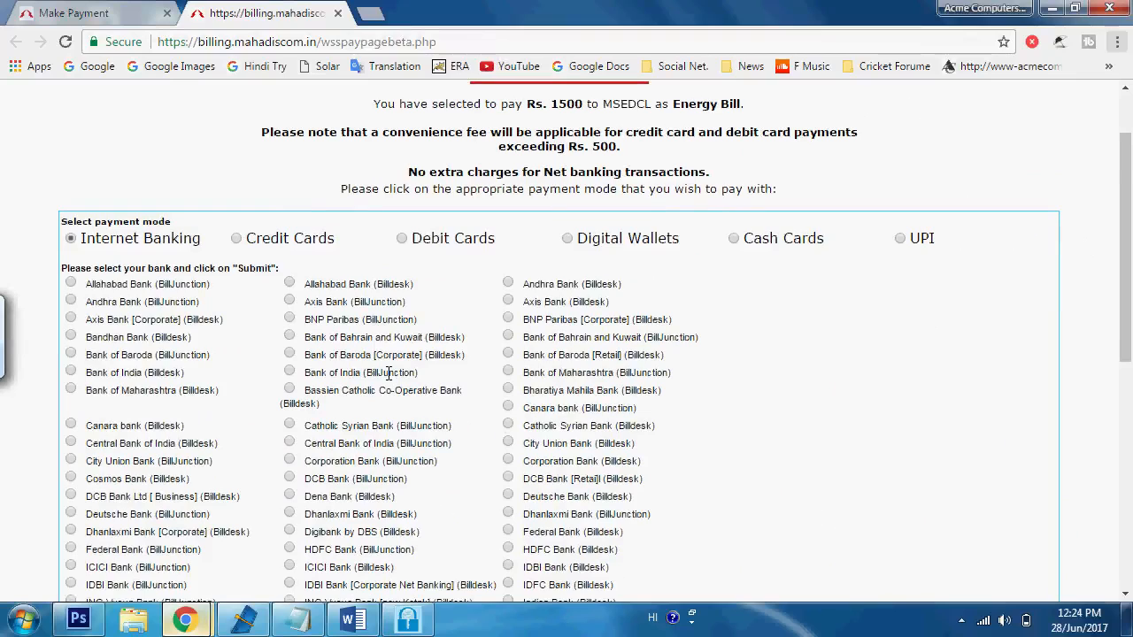
{"action": "scroll", "coordinate": [388, 372], "scroll_direction": "down", "scroll_amount": 1}
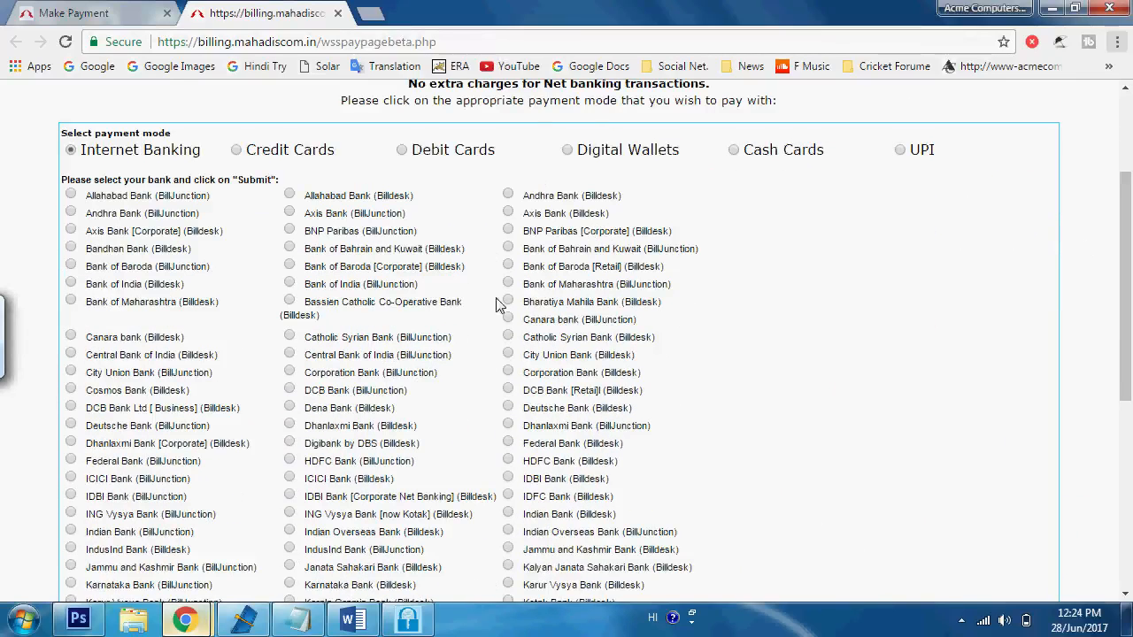
{"action": "scroll", "coordinate": [75, 485], "scroll_direction": "up", "scroll_amount": 2}
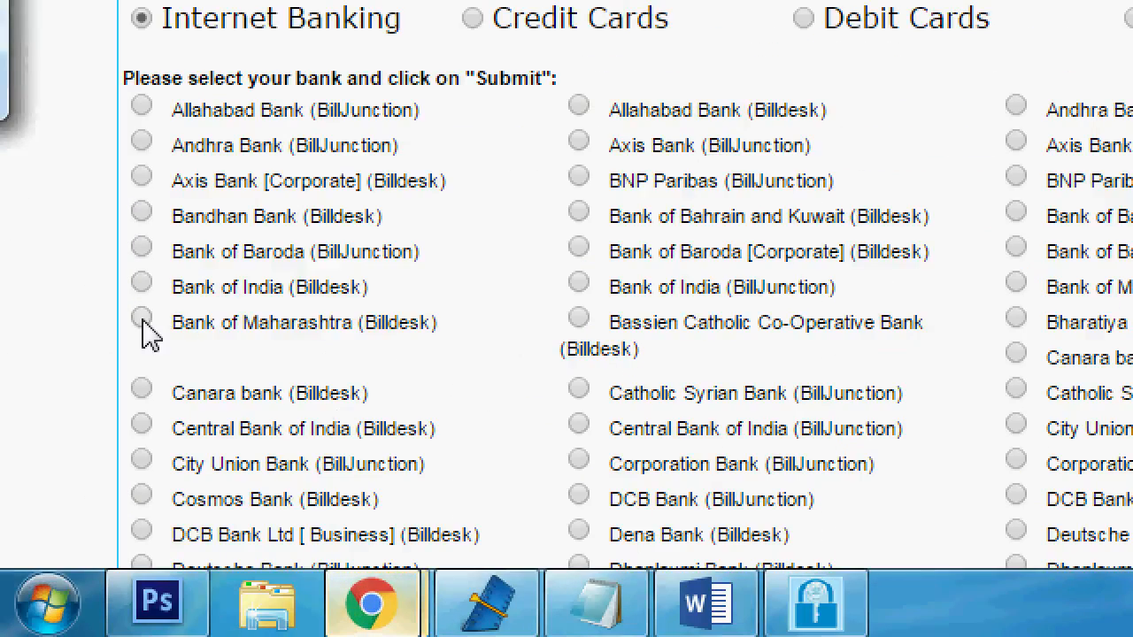
{"action": "left_click", "coordinate": [72, 478]}
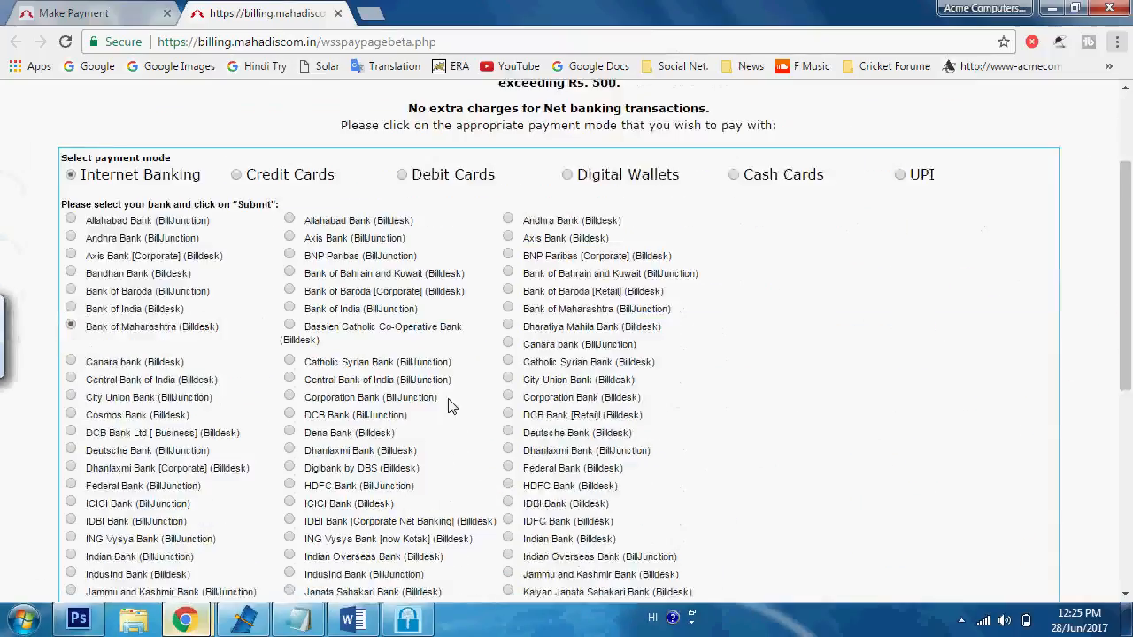
{"action": "scroll", "coordinate": [448, 406], "scroll_direction": "down", "scroll_amount": 5}
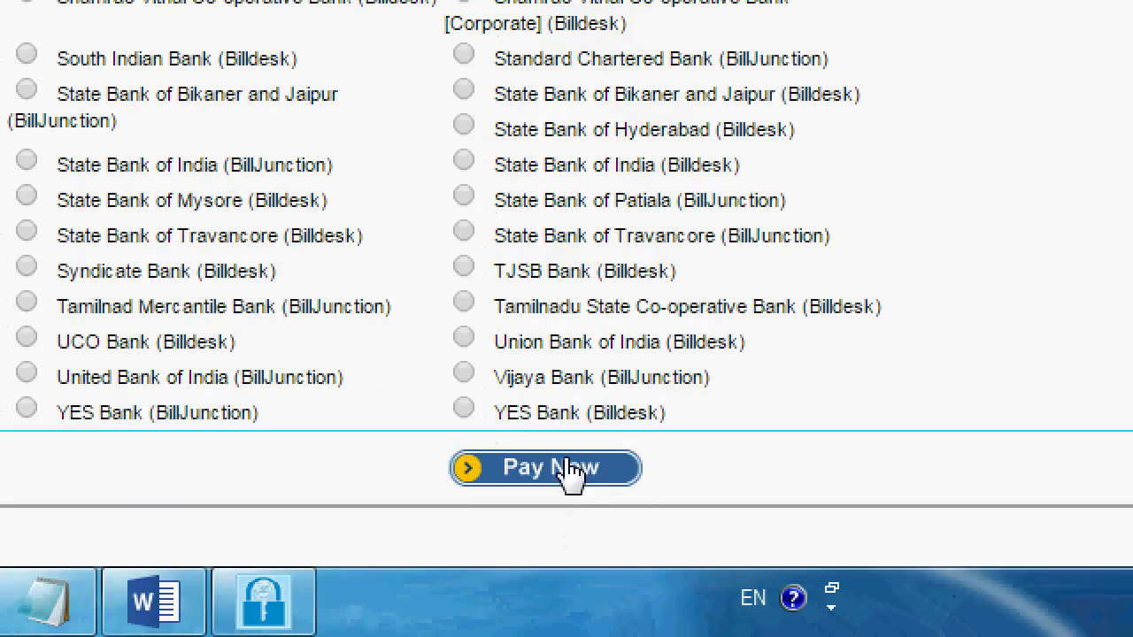
{"action": "left_click", "coordinate": [607, 469]}
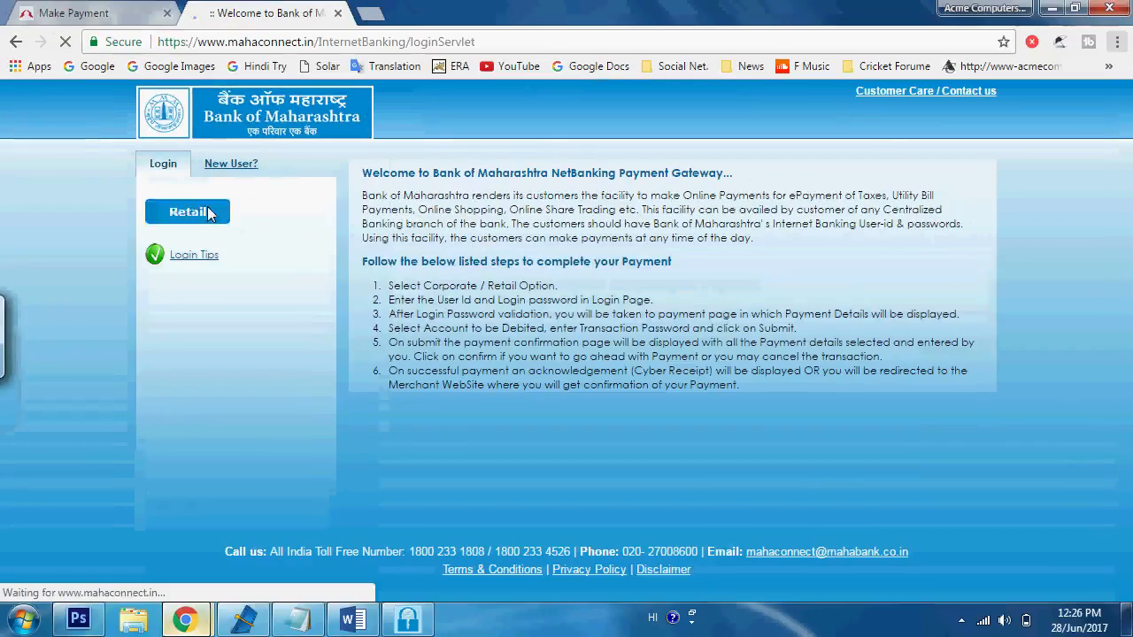
{"action": "left_click", "coordinate": [423, 336]}
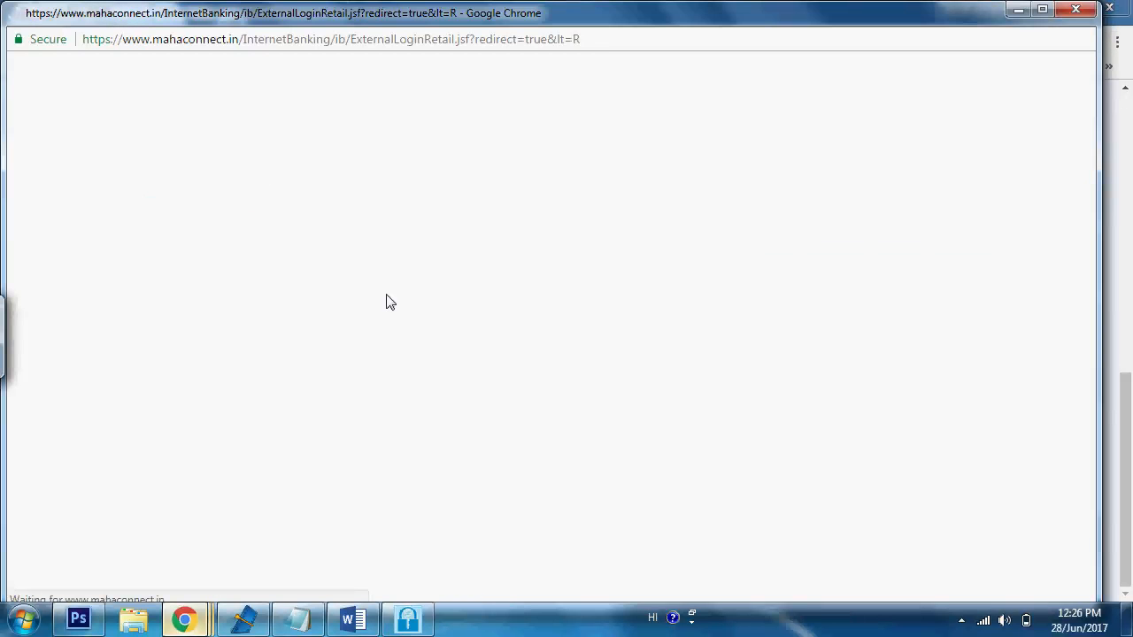